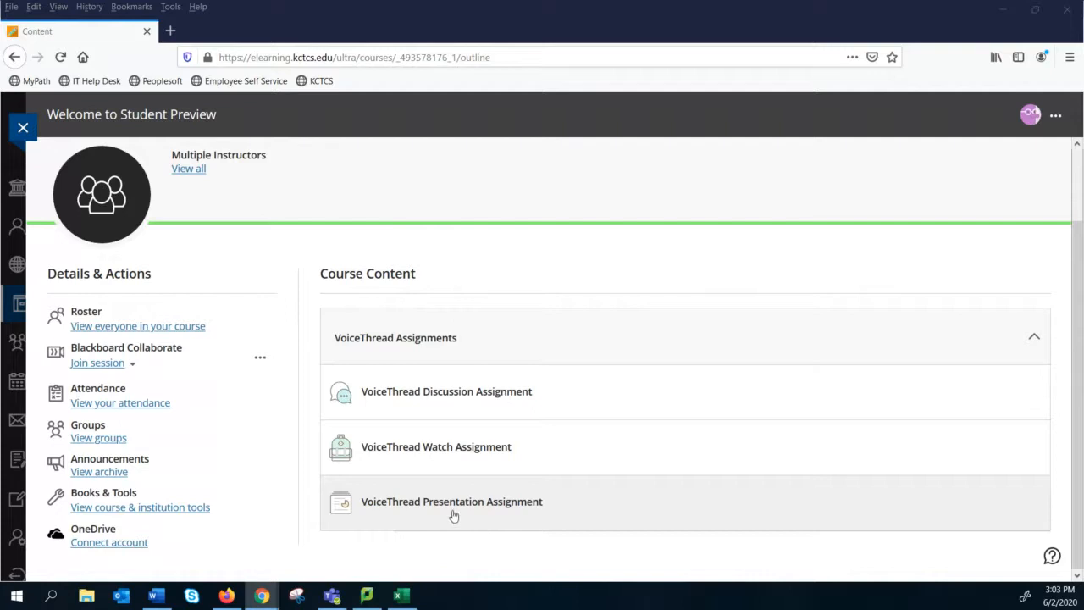
Step: Open the VoiceThread Presentation Assignment from the course content and launch it
{"action": "left_click", "coordinate": [438, 506]}
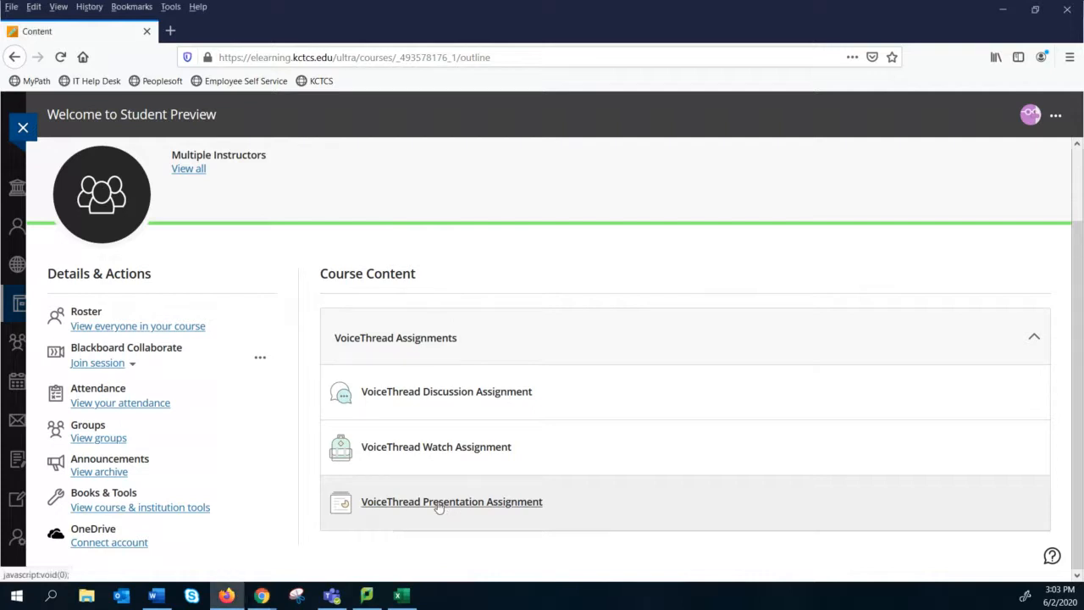
{"action": "left_click", "coordinate": [439, 503]}
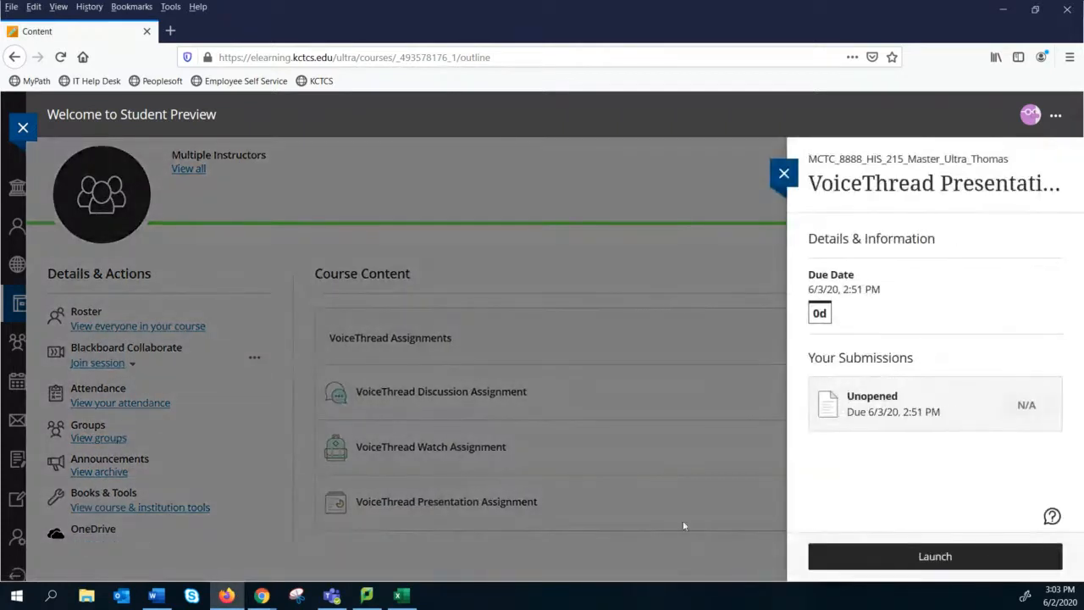
{"action": "left_click", "coordinate": [928, 559]}
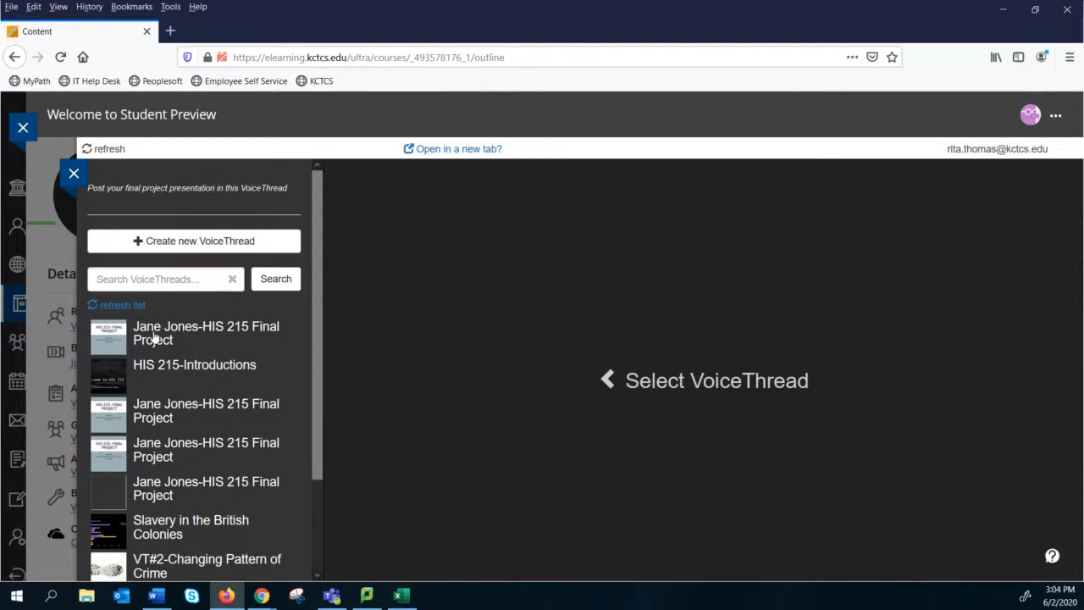
Step: Create a new VoiceThread and upload the HIS 215-Final Project presentation from the computer's Desktop folder
{"action": "left_click", "coordinate": [188, 241]}
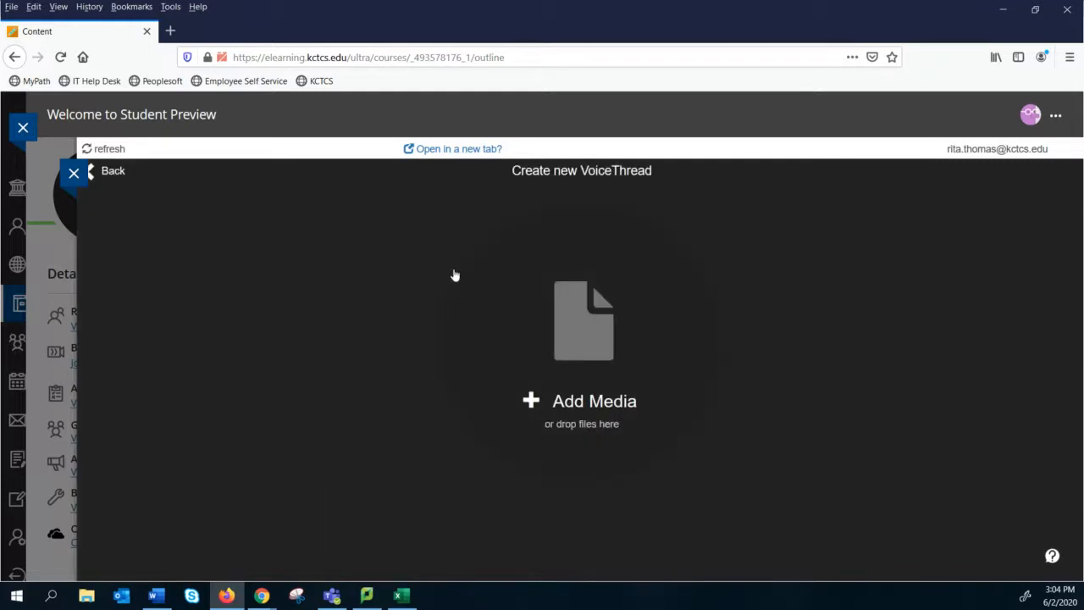
{"action": "left_click", "coordinate": [582, 405]}
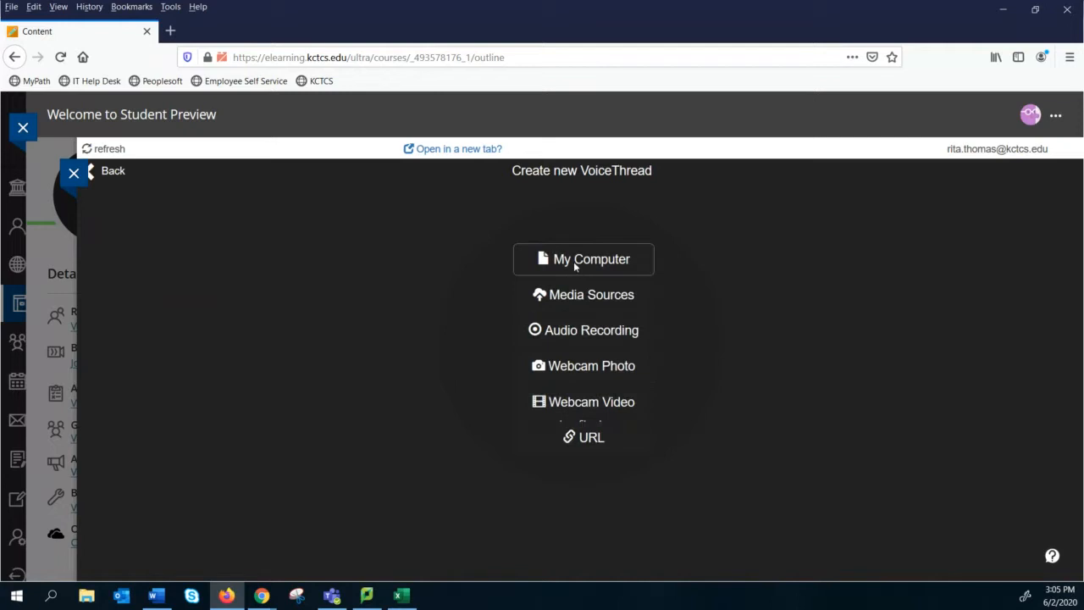
{"action": "left_click", "coordinate": [574, 262]}
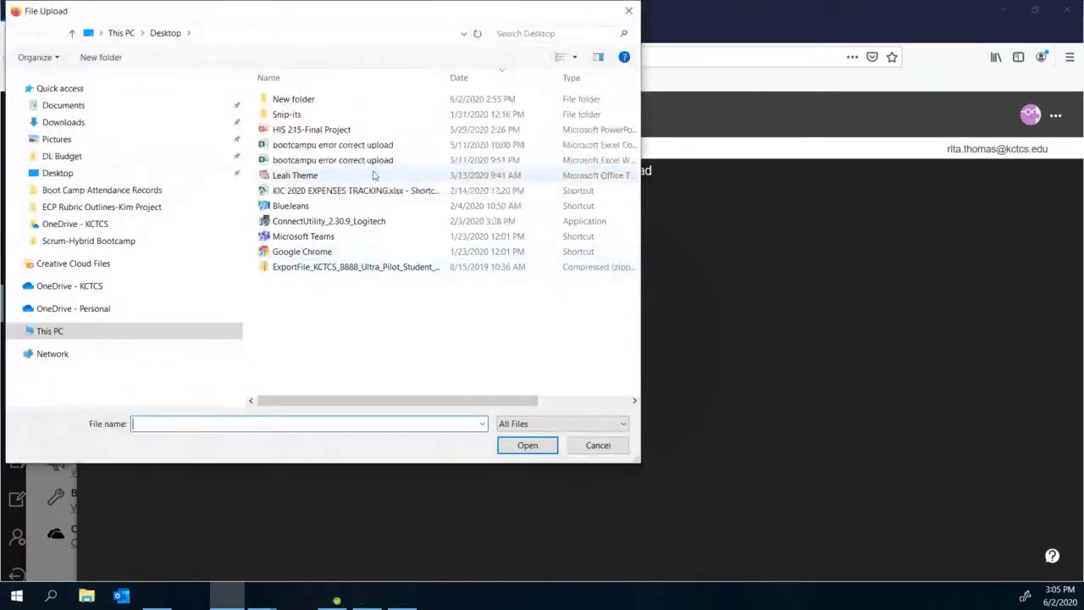
{"action": "left_click", "coordinate": [297, 129]}
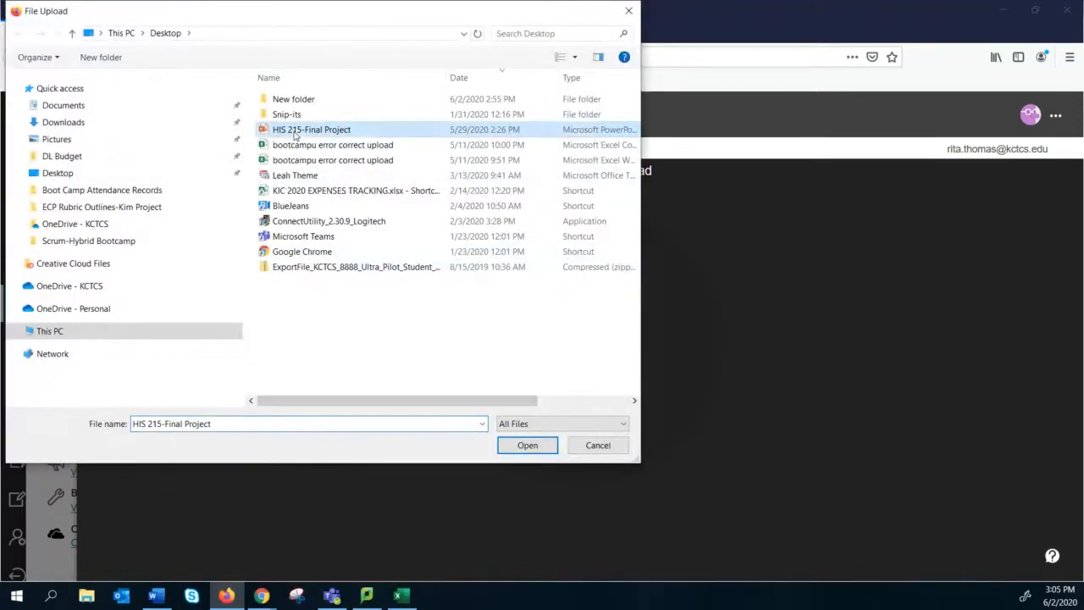
{"action": "left_click", "coordinate": [526, 446]}
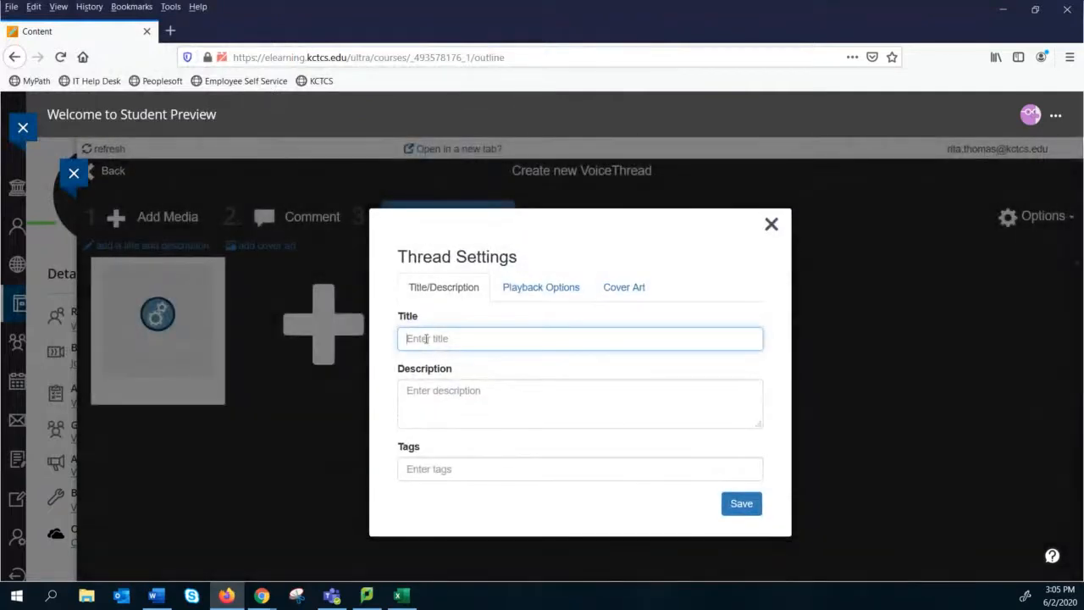
Step: Title the VoiceThread with the student's name followed by "-HIS 215 Final Project", save the thread settings, and open it for commenting
{"action": "type", "text": "Jane Jone-HIS 215 Fina"}
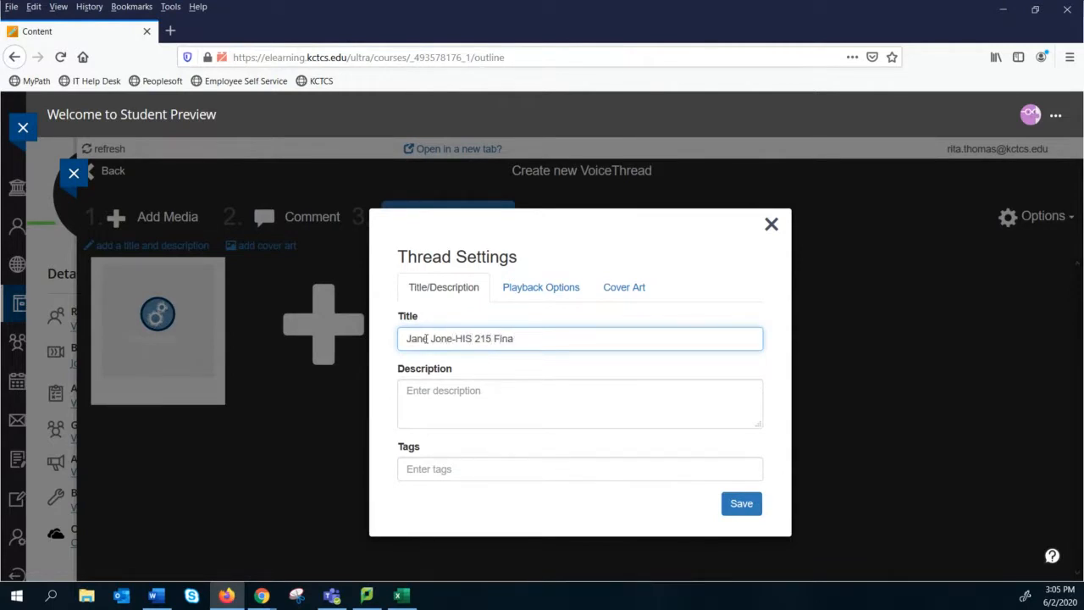
{"action": "type", "text": "l Project"}
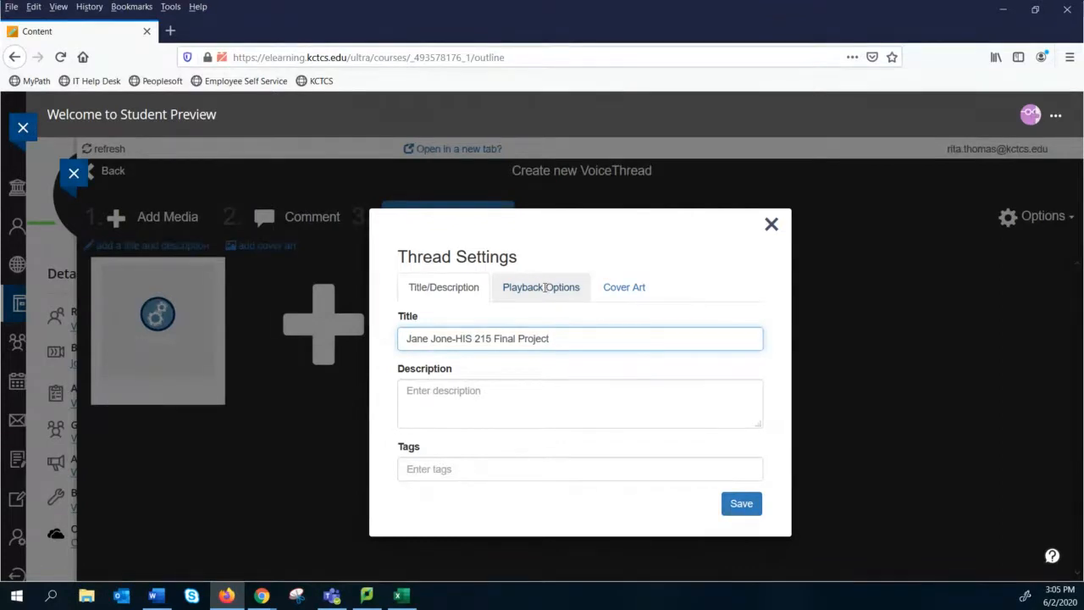
{"action": "left_click", "coordinate": [545, 287]}
{"action": "scroll", "coordinate": [545, 291], "scroll_direction": "down", "scroll_amount": 1}
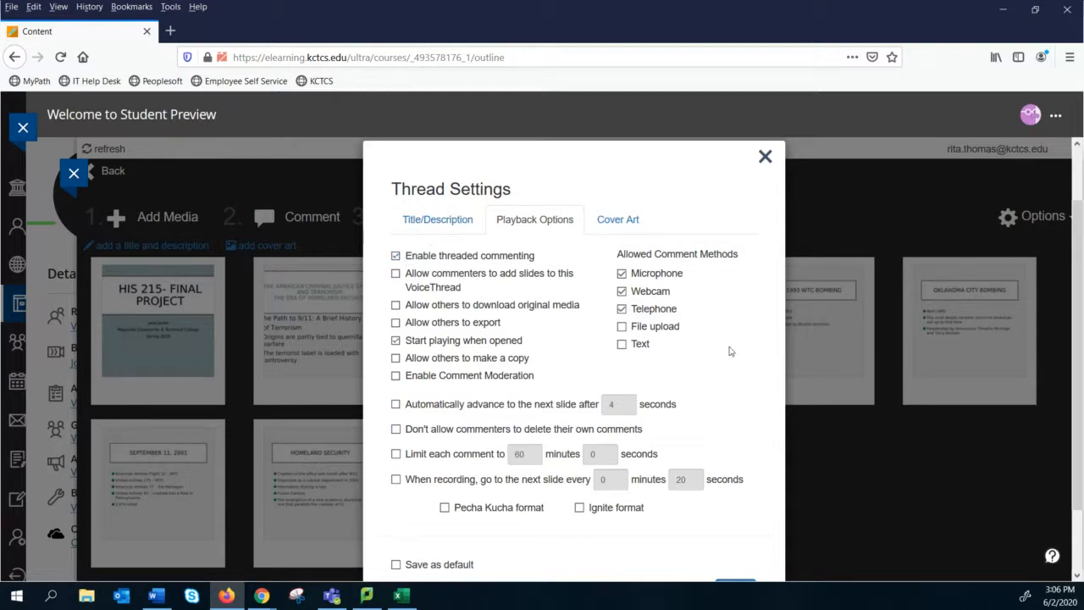
{"action": "scroll", "coordinate": [726, 474], "scroll_direction": "down", "scroll_amount": 2}
{"action": "left_click", "coordinate": [733, 516]}
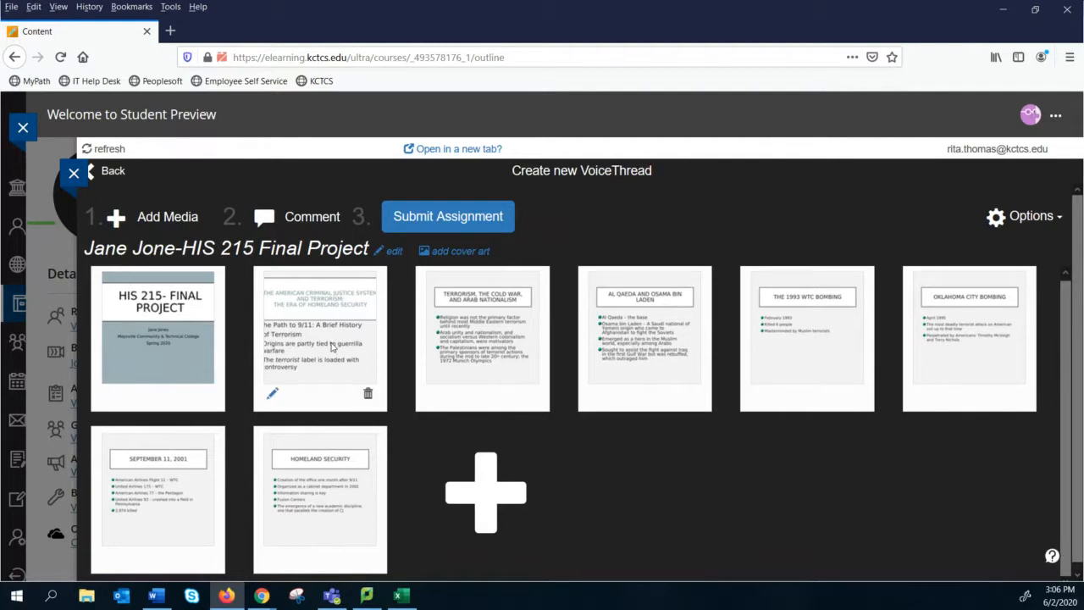
{"action": "left_click", "coordinate": [300, 218]}
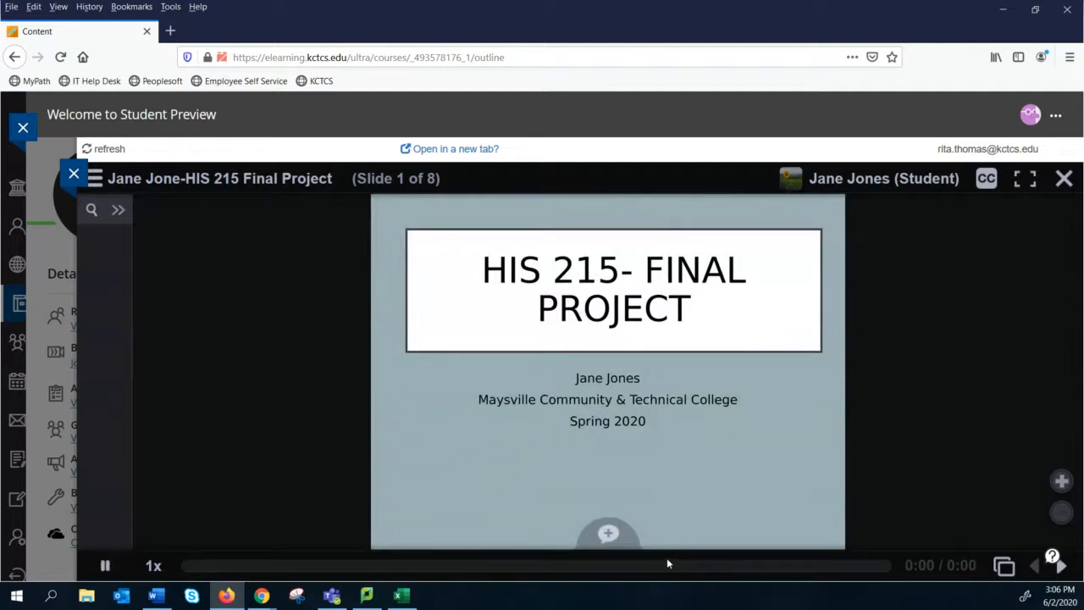
{"action": "left_click", "coordinate": [607, 536]}
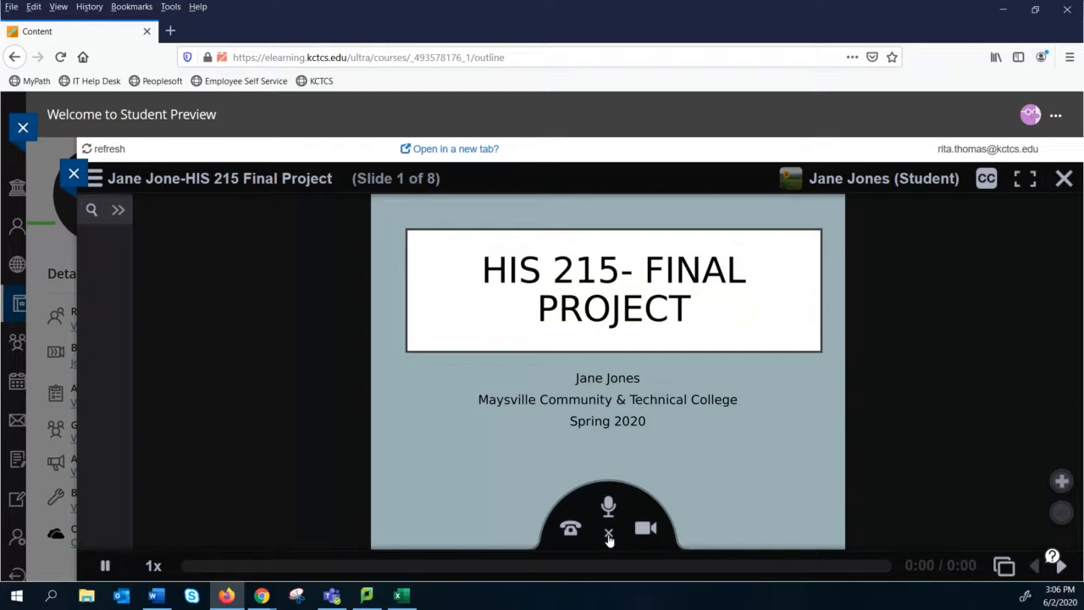
{"action": "left_click", "coordinate": [608, 535]}
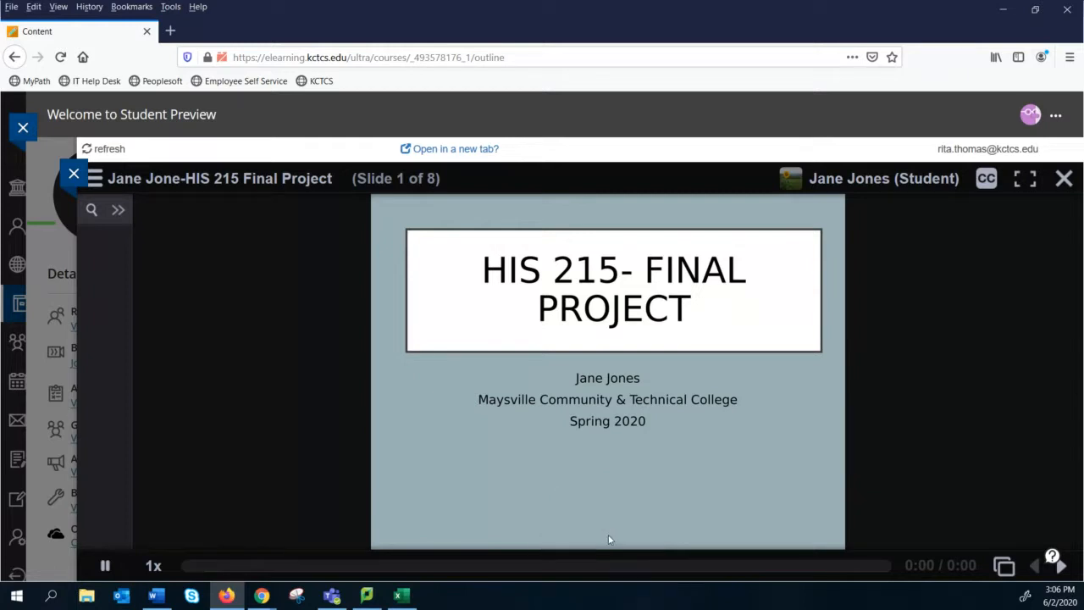
{"action": "left_click", "coordinate": [609, 538]}
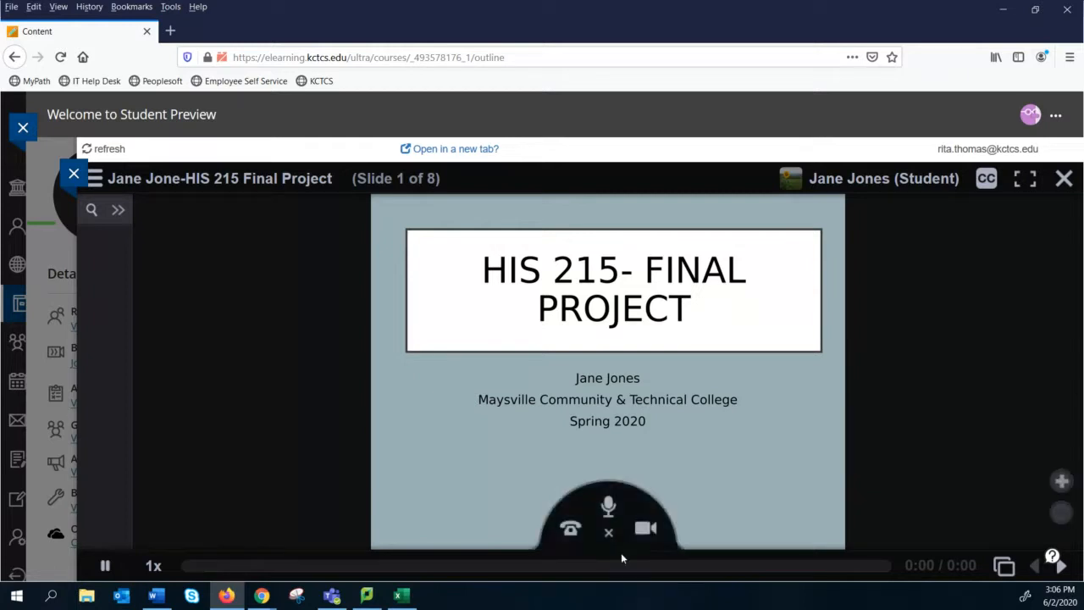
{"action": "left_click", "coordinate": [571, 530]}
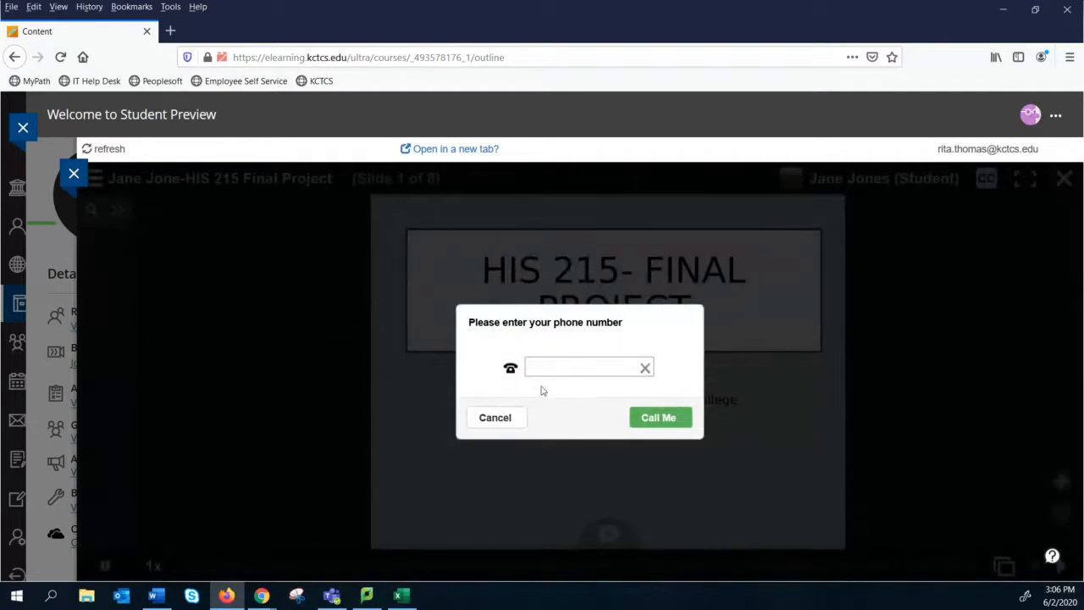
{"action": "left_click", "coordinate": [495, 417]}
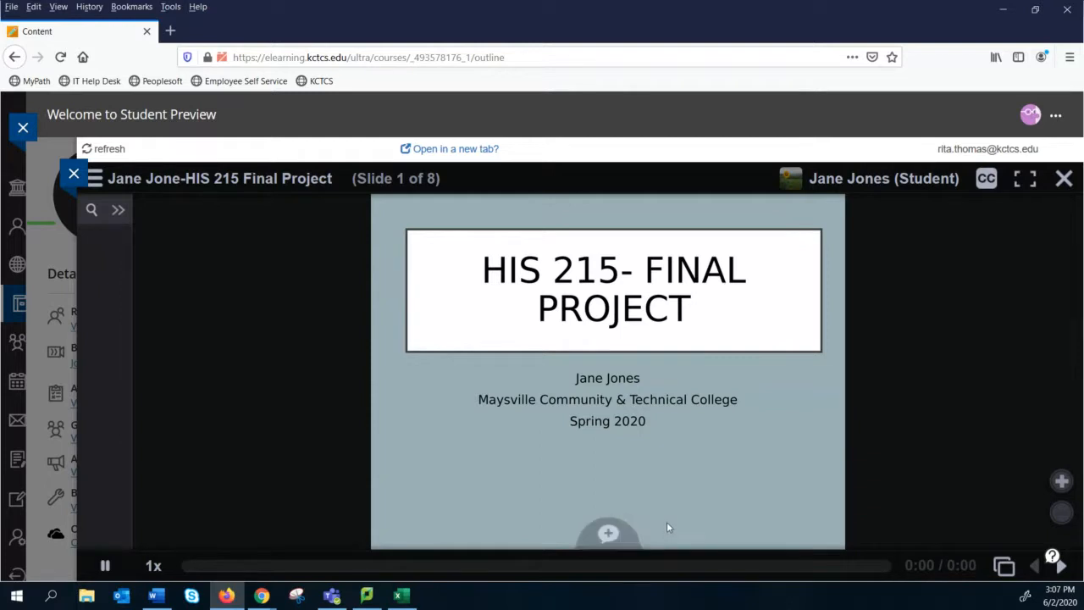
Step: Start a microphone comment on the title slide, allowing VoiceThread access to the Plantronics microphone
{"action": "left_click", "coordinate": [608, 534]}
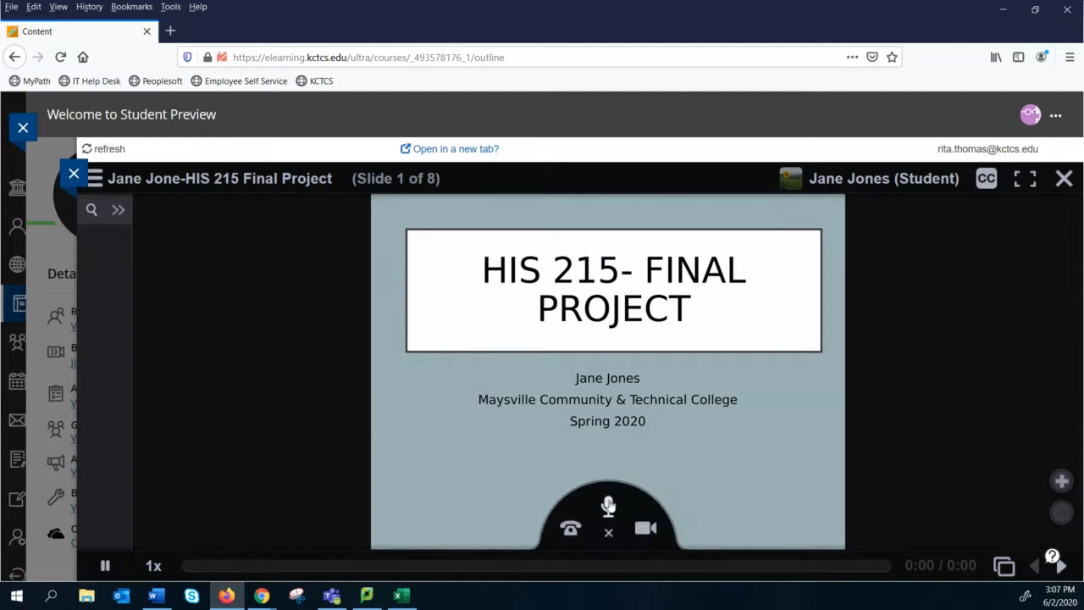
{"action": "left_click", "coordinate": [609, 507]}
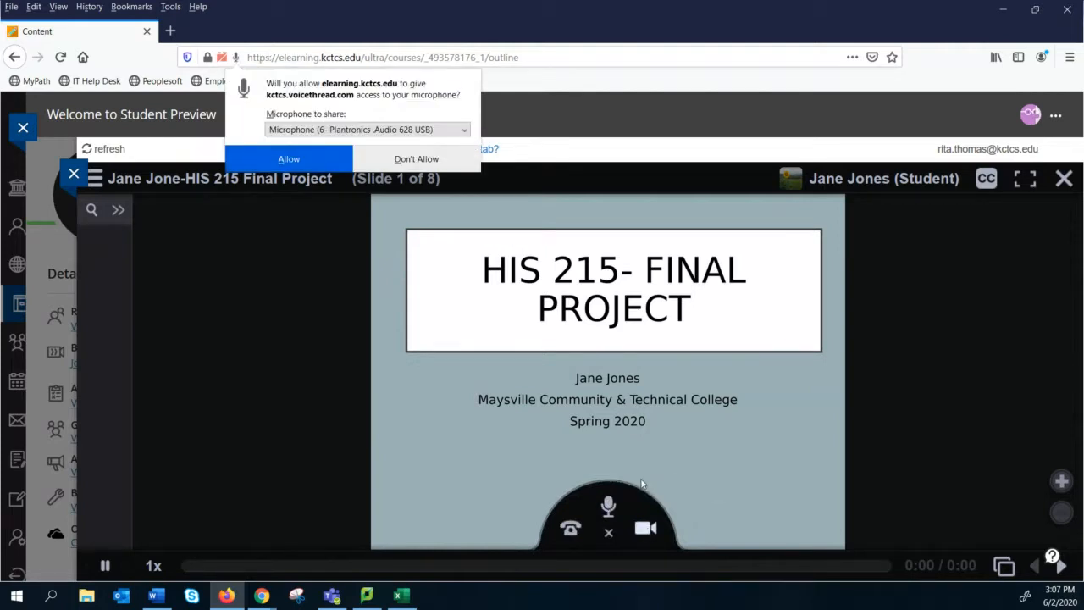
{"action": "left_click", "coordinate": [289, 159]}
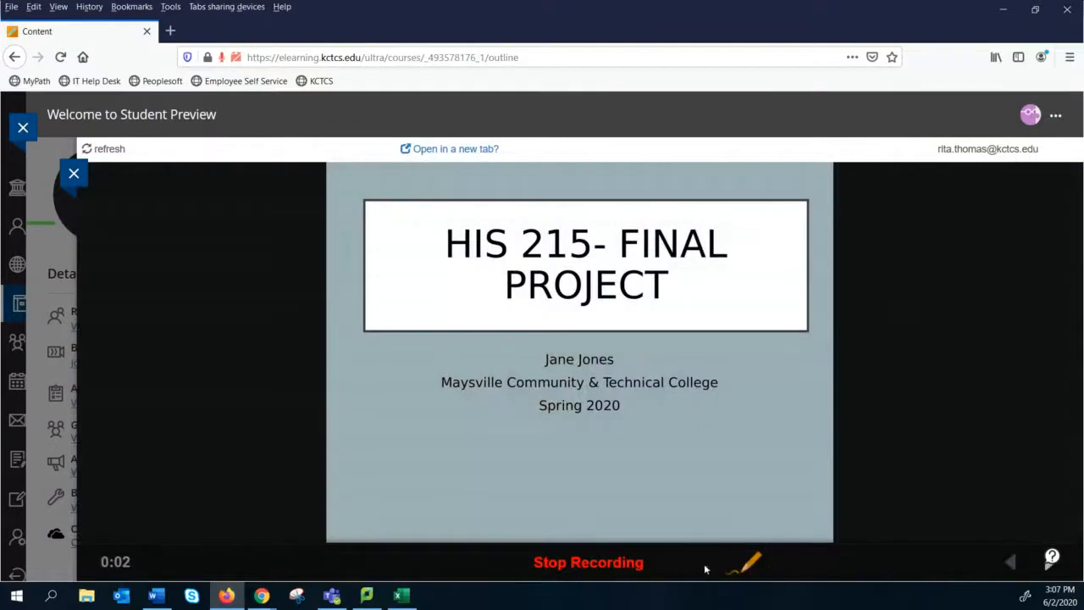
Step: Draw a small purple loop below the text on the title slide while recording
{"action": "left_click", "coordinate": [751, 568]}
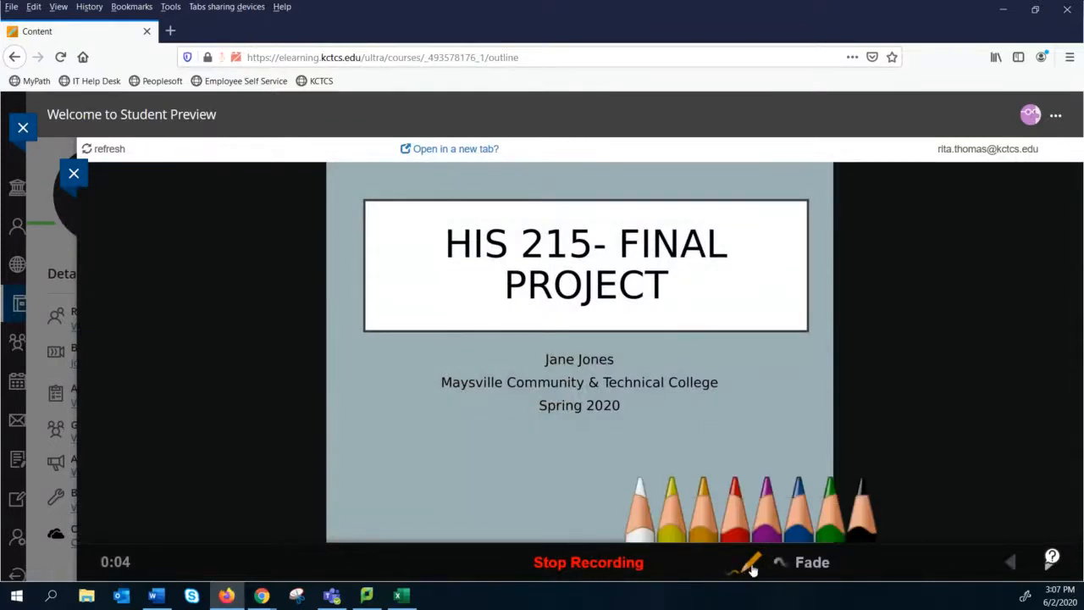
{"action": "left_click", "coordinate": [768, 526]}
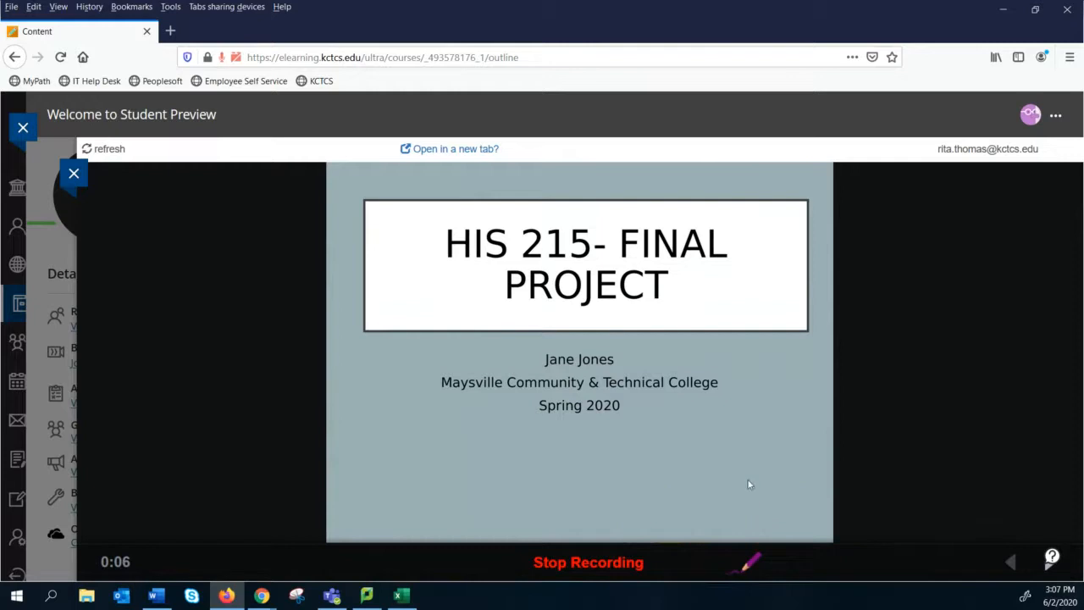
{"action": "mouse_move", "coordinate": [745, 456]}
{"action": "left_mouse_down"}
{"action": "mouse_move", "coordinate": [708, 473]}
{"action": "mouse_move", "coordinate": [739, 479]}
{"action": "left_mouse_up"}
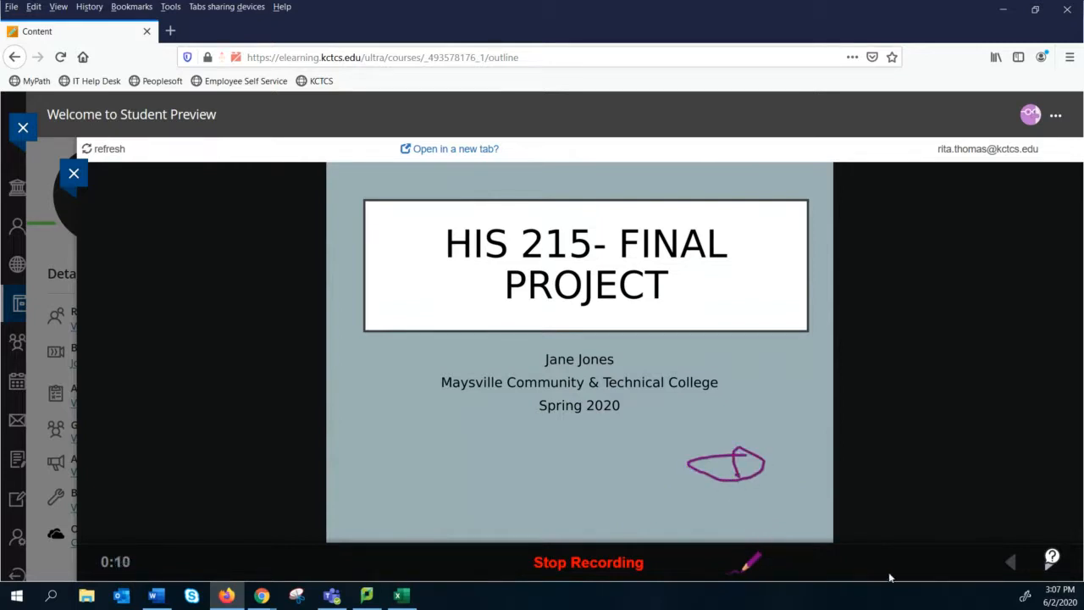
Step: Advance through the slides to Homeland Security during the recording, and stop recording there
{"action": "left_click", "coordinate": [1048, 574]}
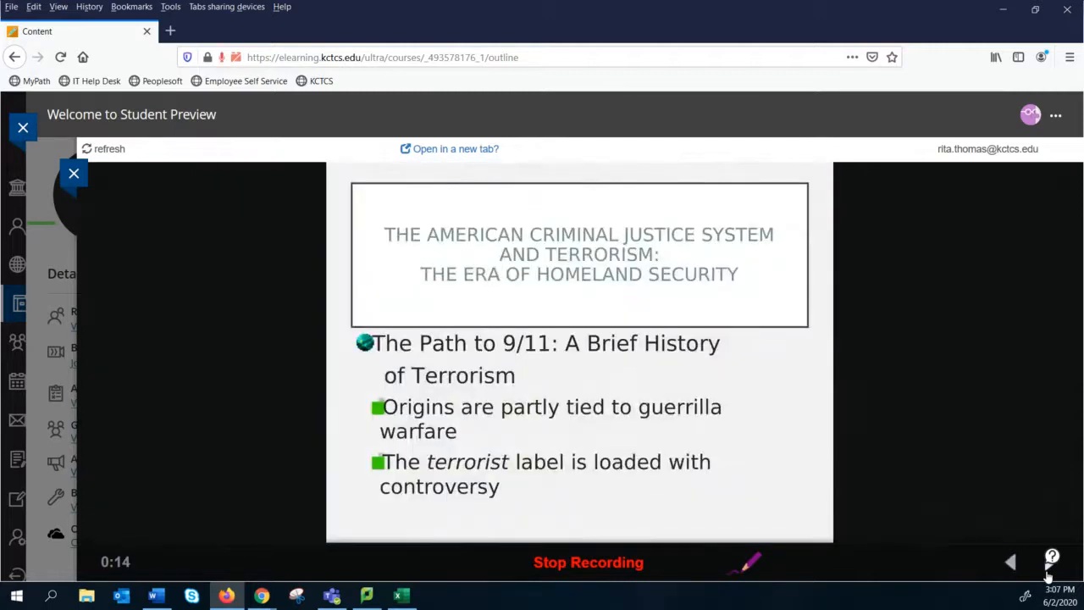
{"action": "left_click", "coordinate": [1048, 574]}
{"action": "left_click", "coordinate": [1048, 574]}
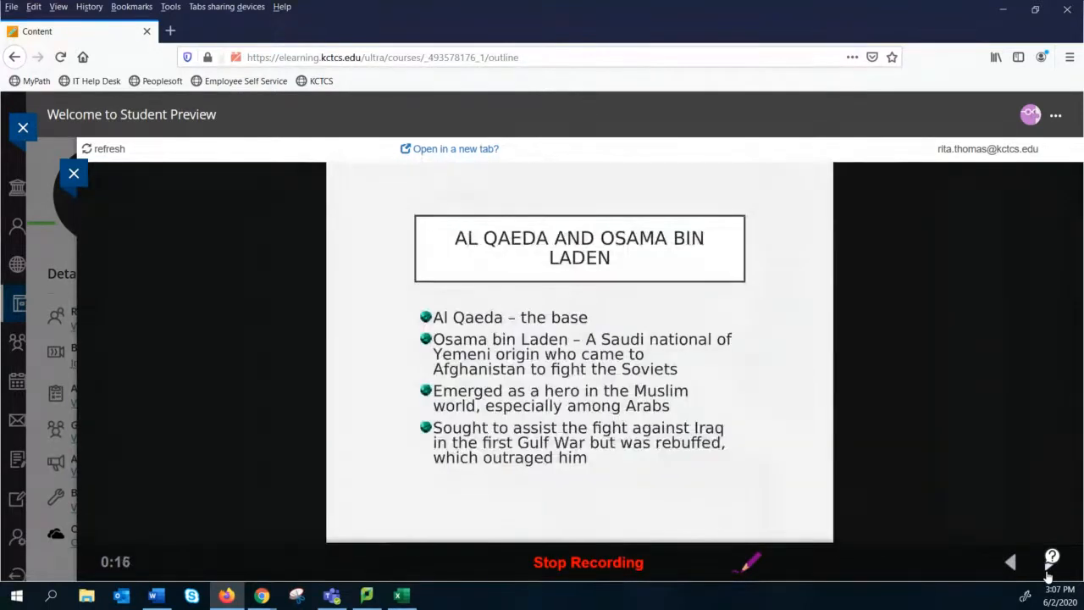
{"action": "left_click", "coordinate": [1048, 574]}
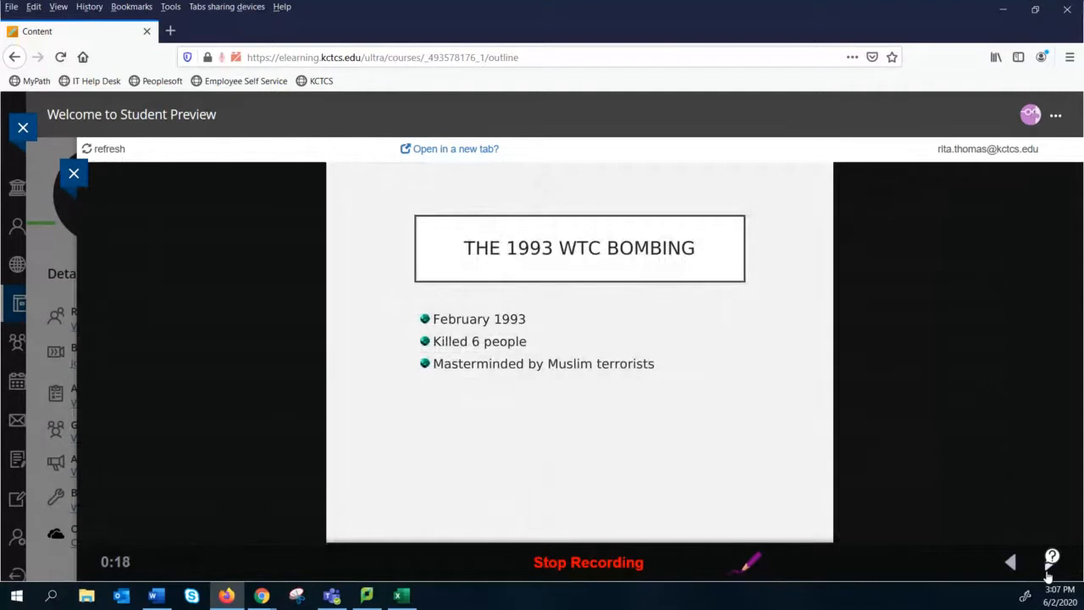
{"action": "left_click", "coordinate": [1048, 574]}
{"action": "left_click", "coordinate": [1048, 574]}
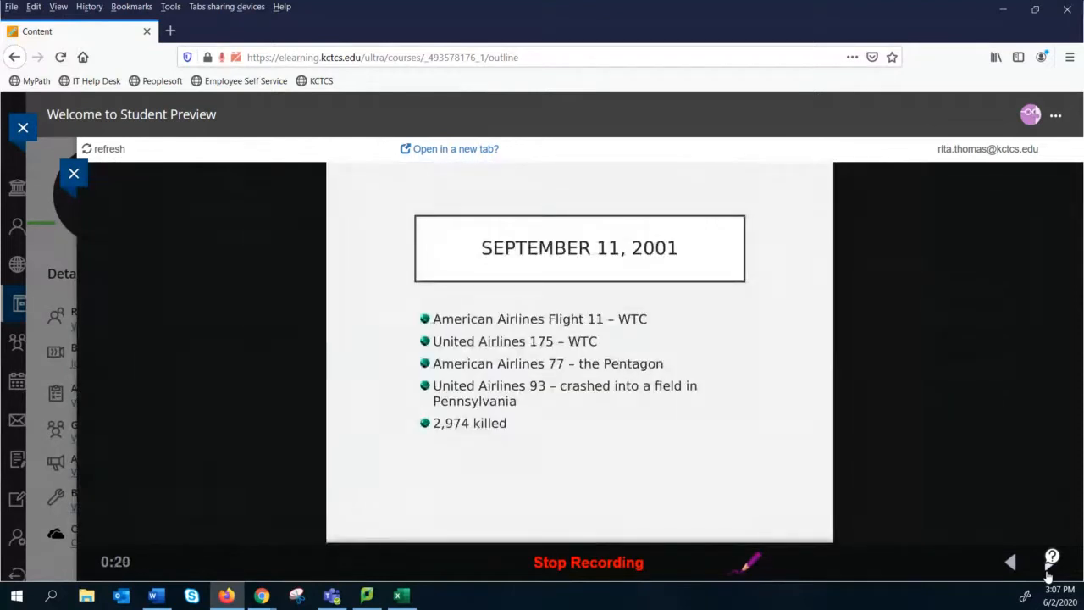
{"action": "left_click", "coordinate": [1048, 574]}
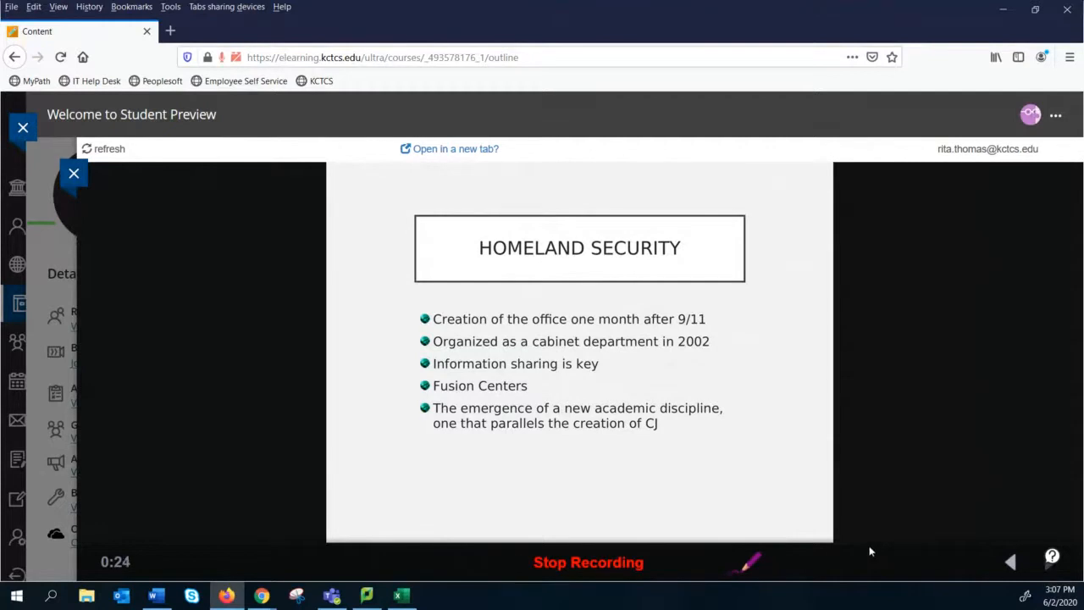
{"action": "left_click", "coordinate": [559, 566]}
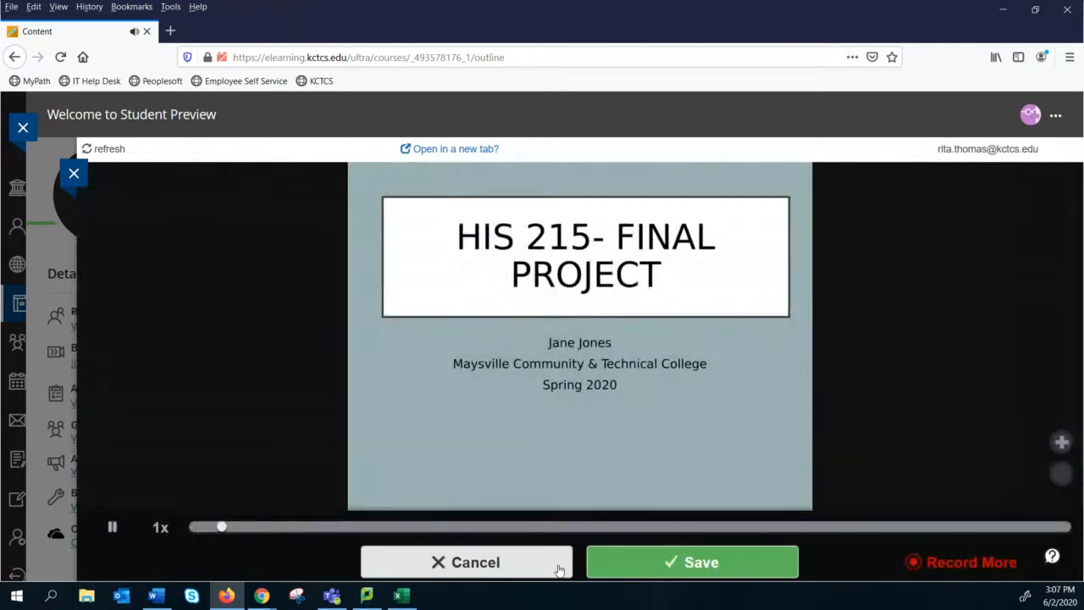
Step: Pause the playback of the recorded comment, save the comment, and close the commenting view
{"action": "left_click", "coordinate": [111, 527]}
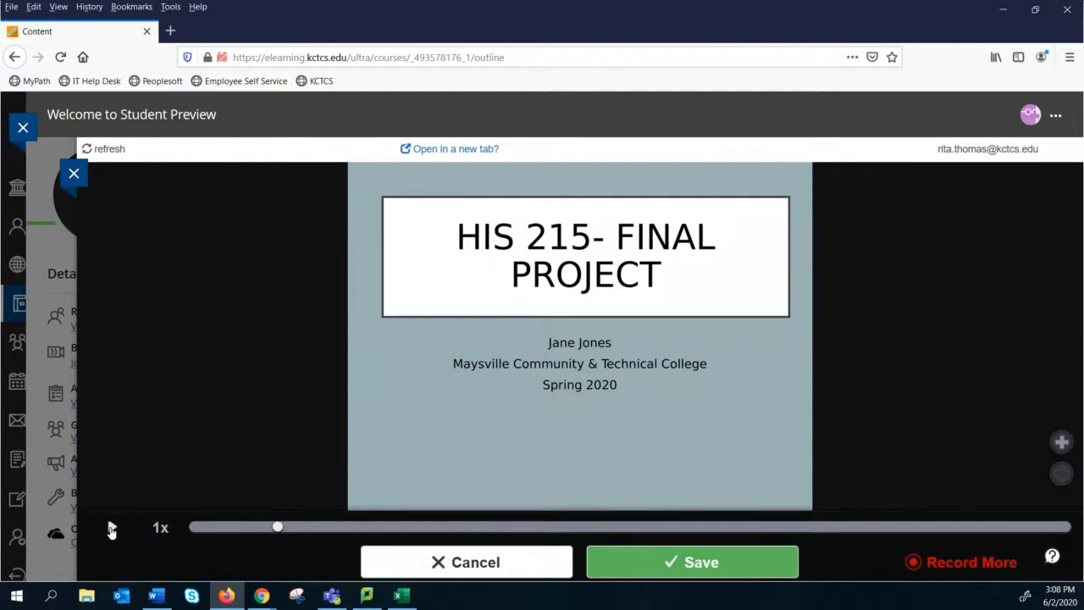
{"action": "left_click", "coordinate": [692, 563]}
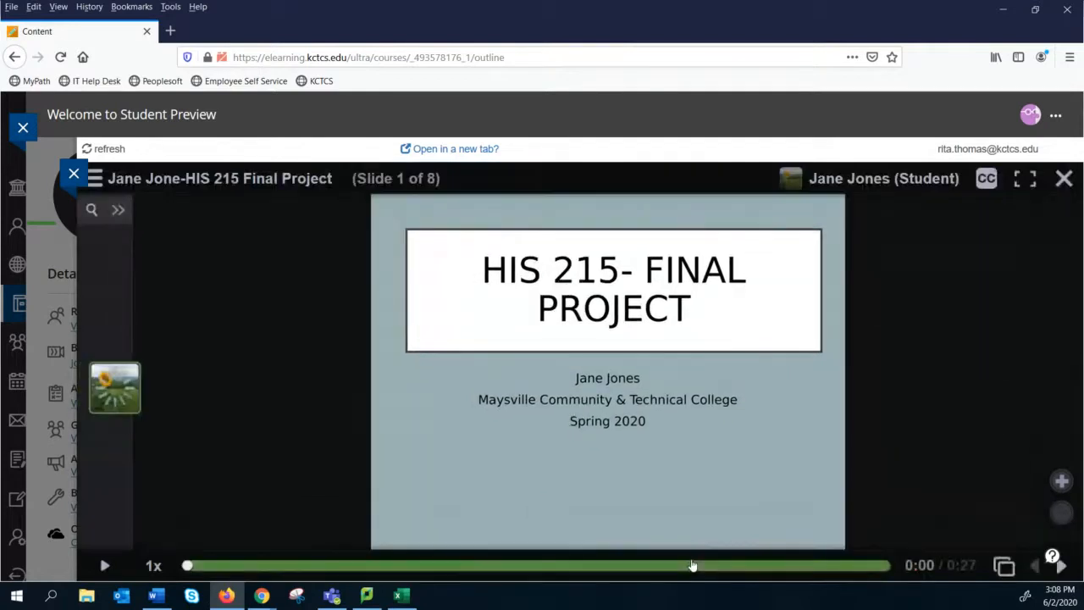
{"action": "mouse_move", "coordinate": [109, 411]}
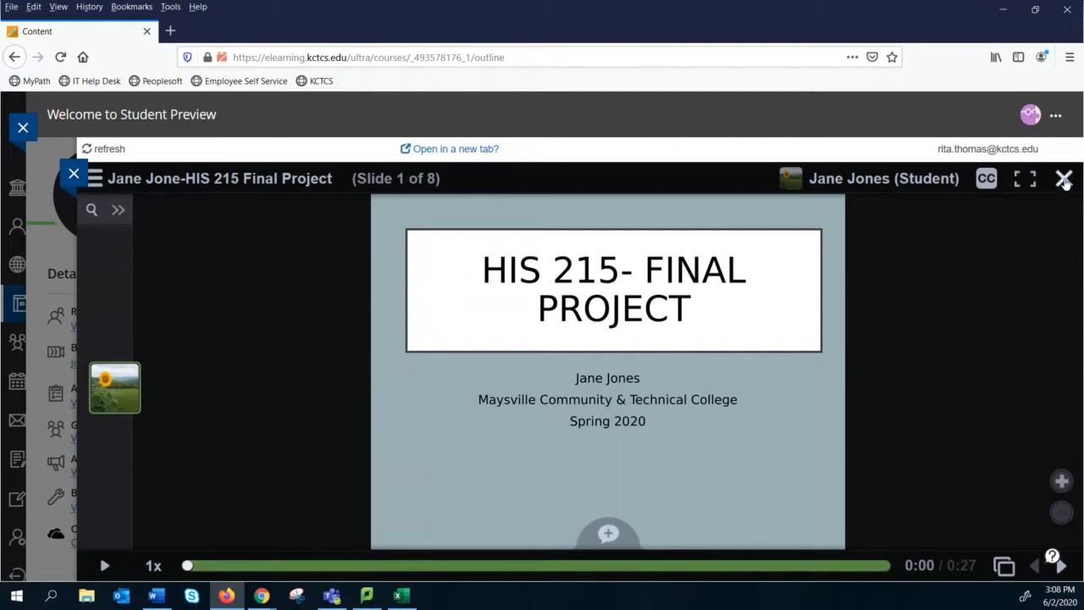
{"action": "left_click", "coordinate": [1064, 179]}
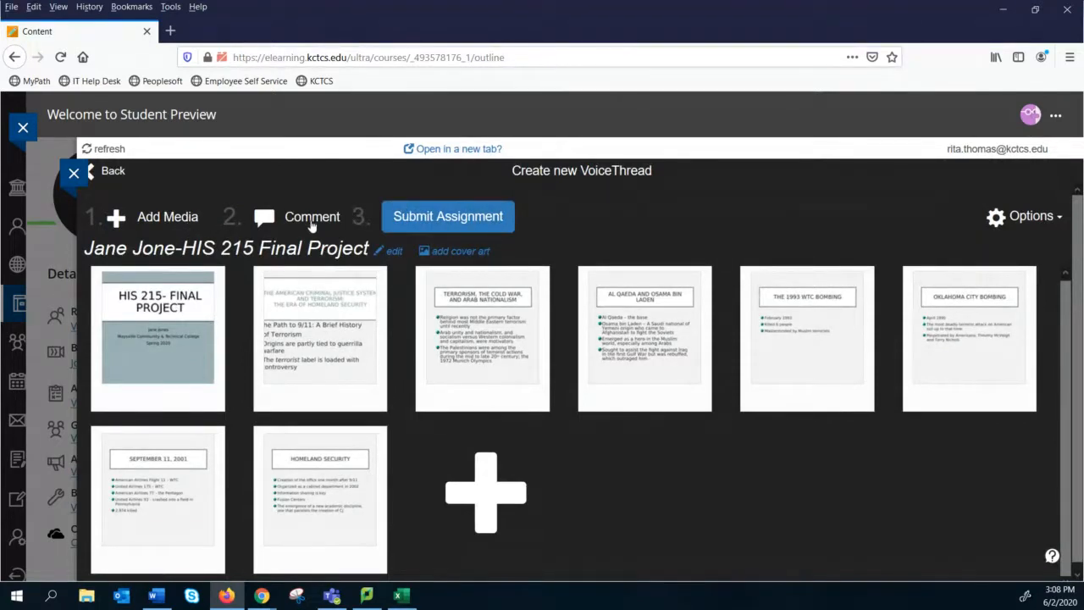
Step: Submit the VoiceThread as the assignment with class sharing selected, and return to the course content
{"action": "left_click", "coordinate": [440, 218]}
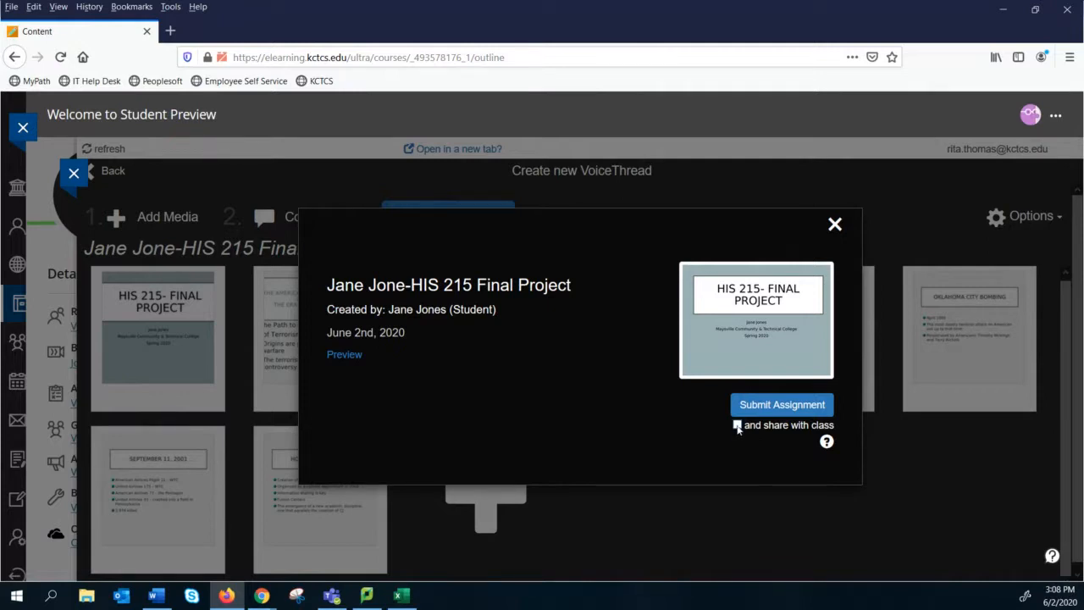
{"action": "left_click", "coordinate": [737, 426]}
{"action": "left_click", "coordinate": [782, 405]}
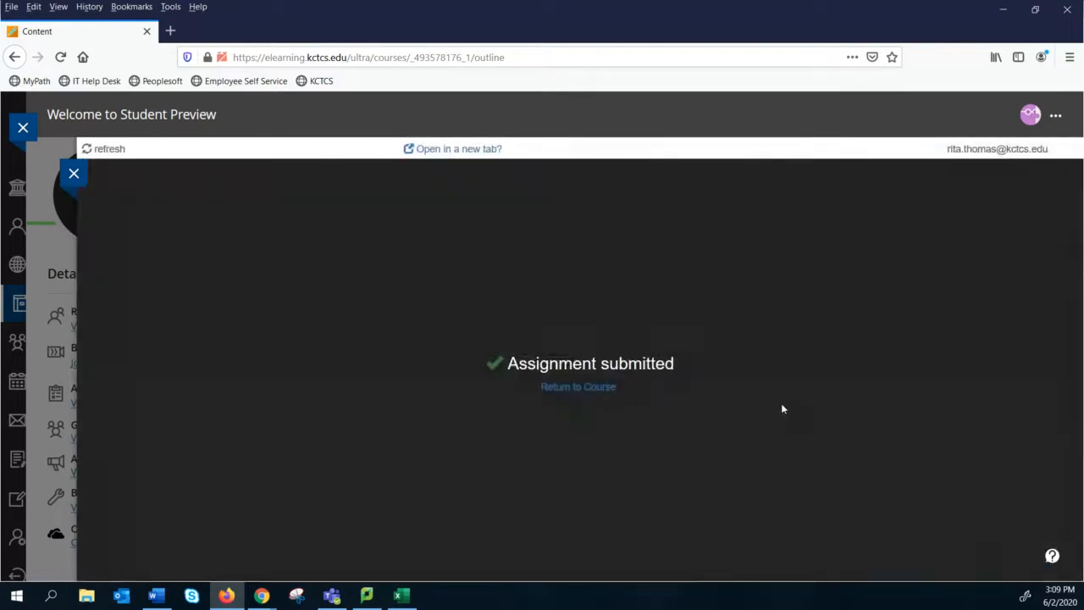
{"action": "left_click", "coordinate": [593, 391]}
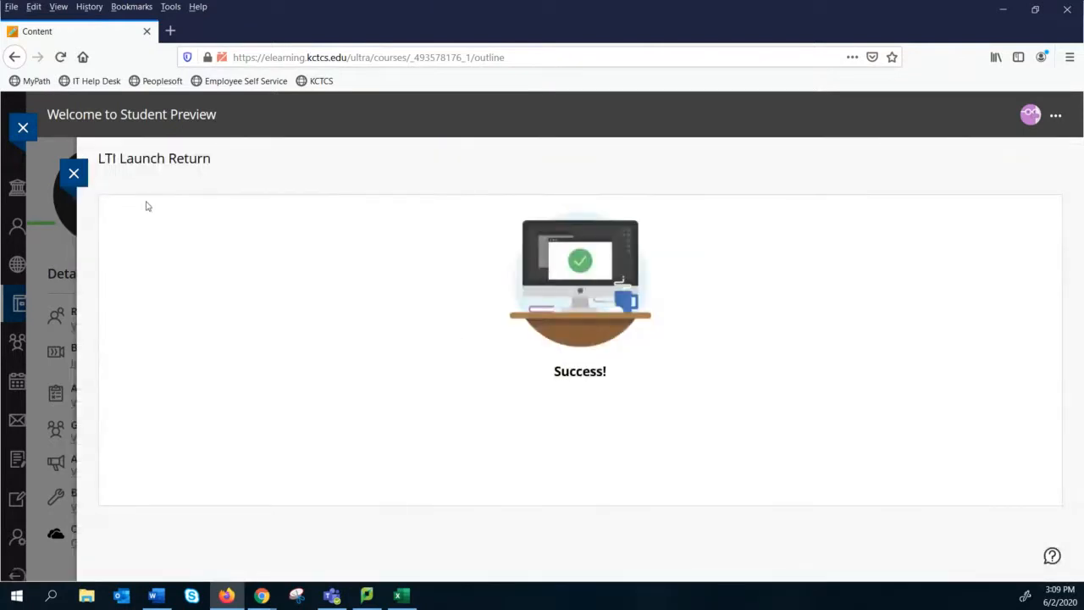
{"action": "left_click", "coordinate": [81, 175]}
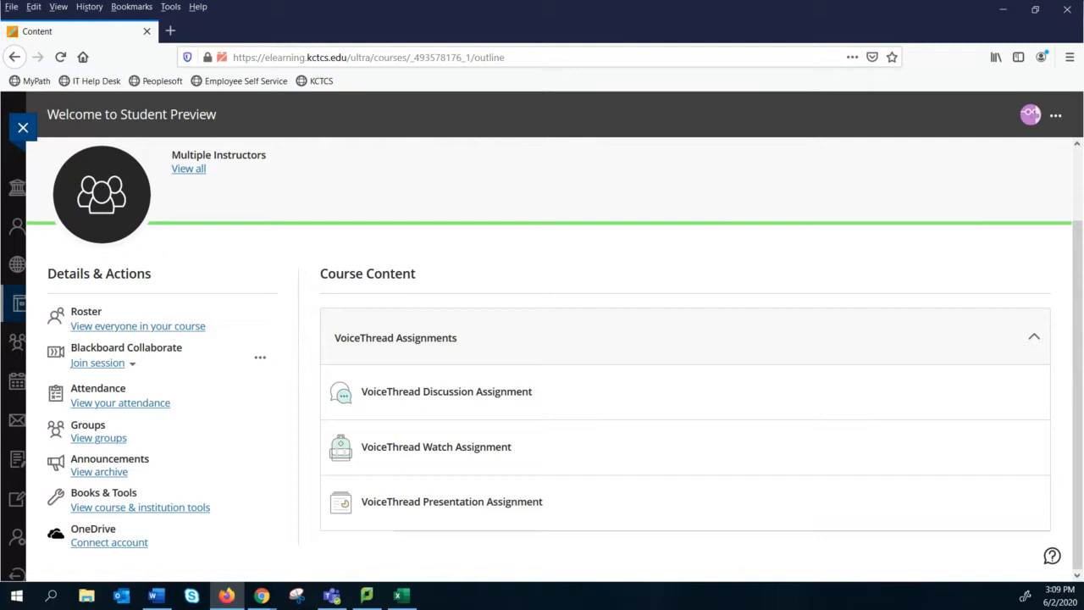
{"action": "key", "text": "alt+Tab"}
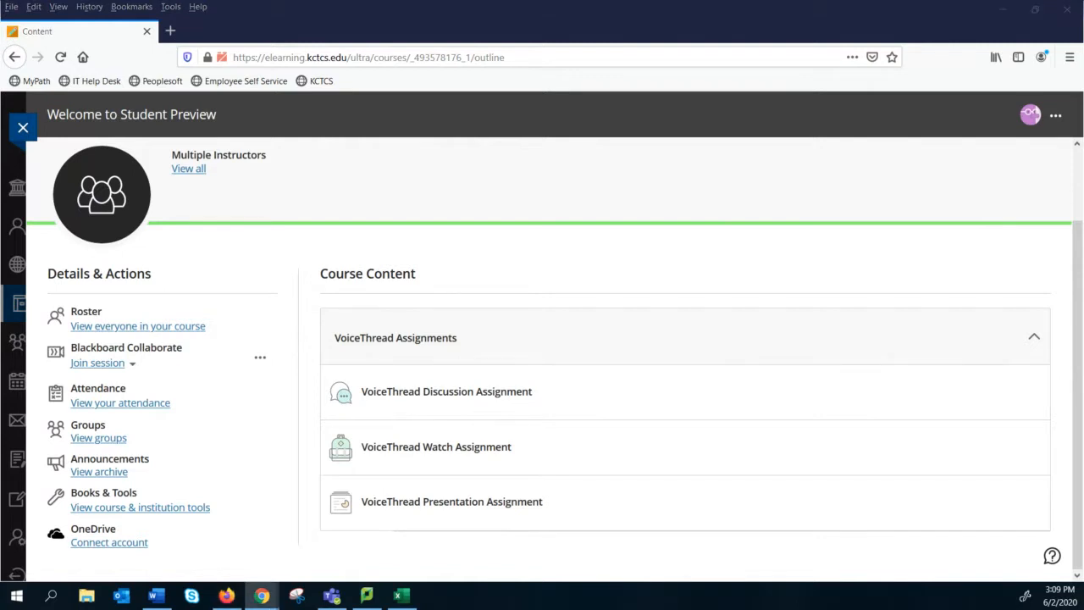